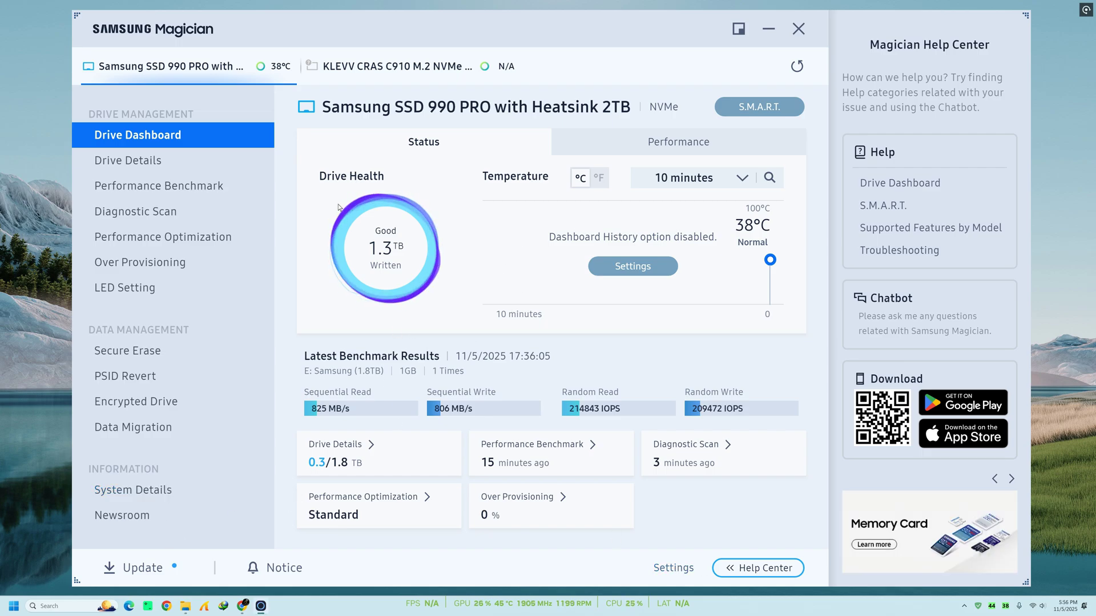
Show the 990 PRO firmware upgrade from 4B2QJXD7 to 7B2QJXD7 via Drive Details.
left_click(127, 163)
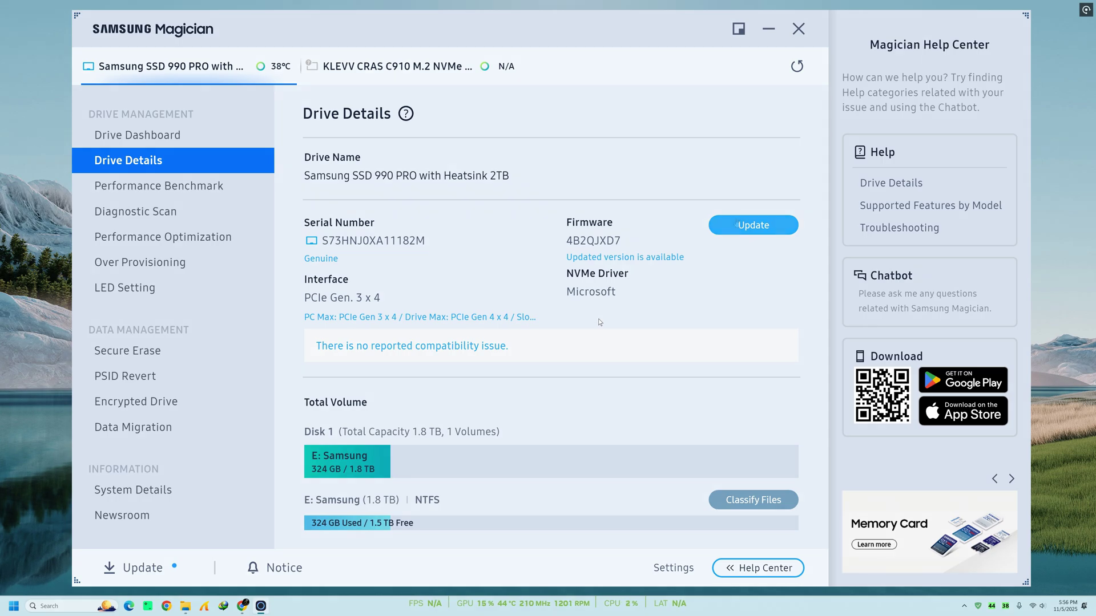
left_click(713, 227)
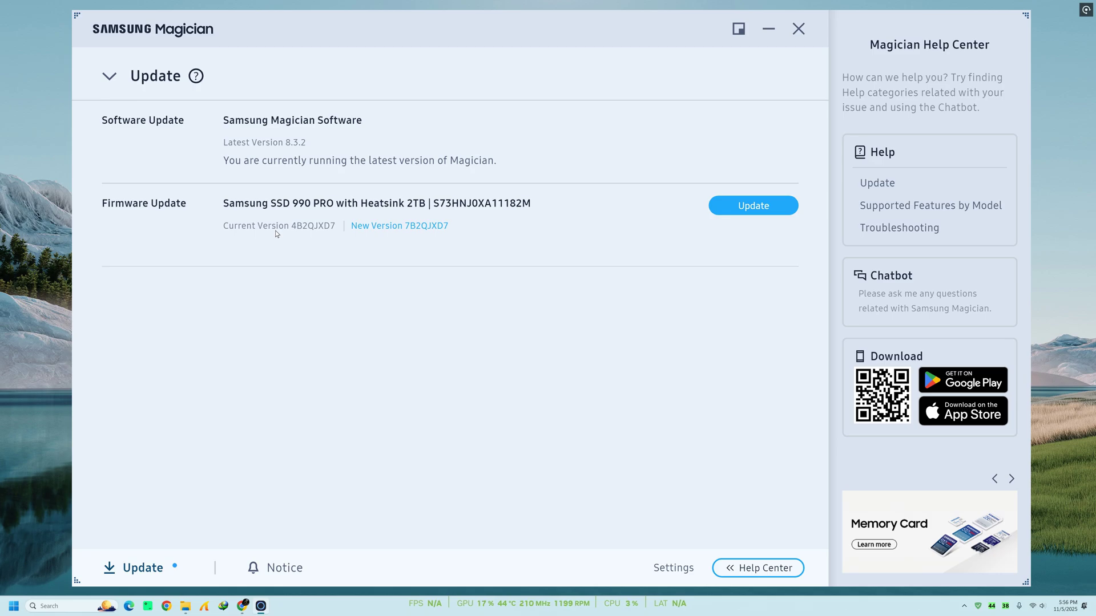
left_click(739, 214)
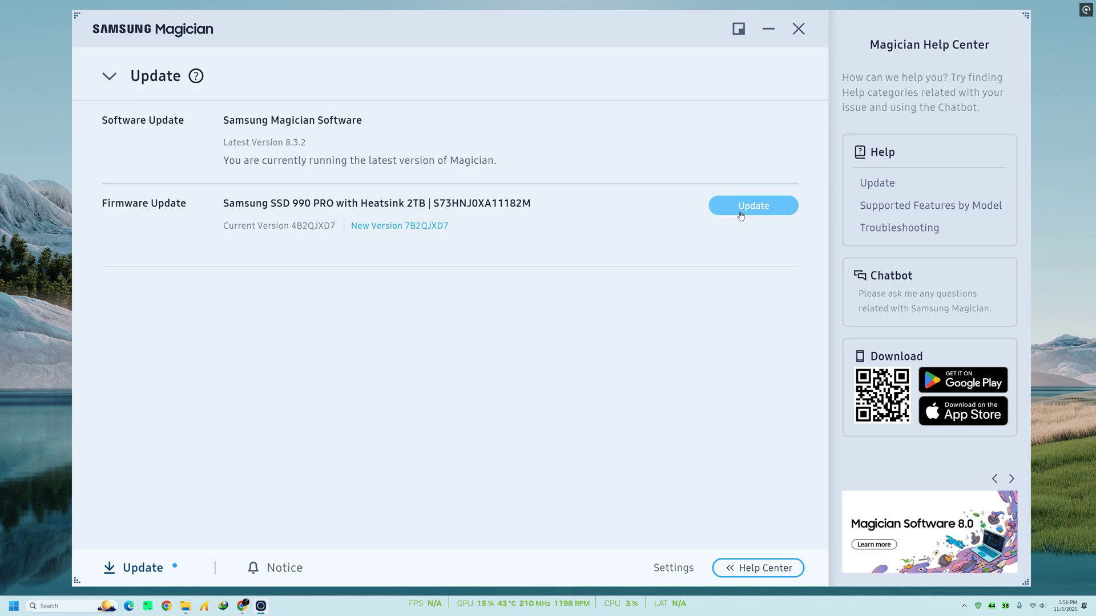
Start the 990 PRO firmware update, accepting the compatibility notice and shutdown warning.
left_click(739, 214)
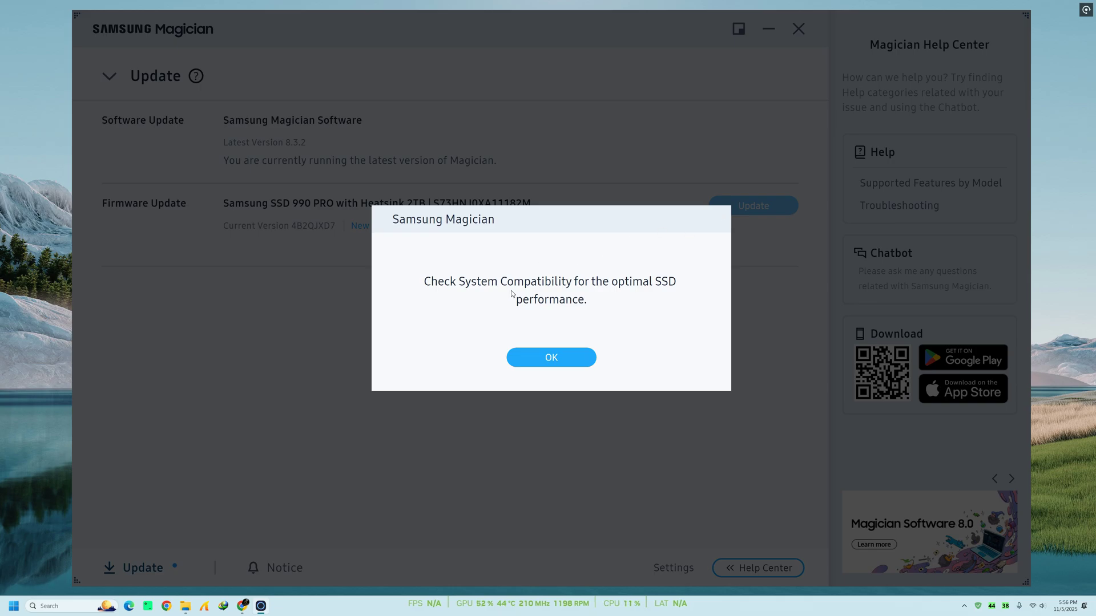
left_click(541, 366)
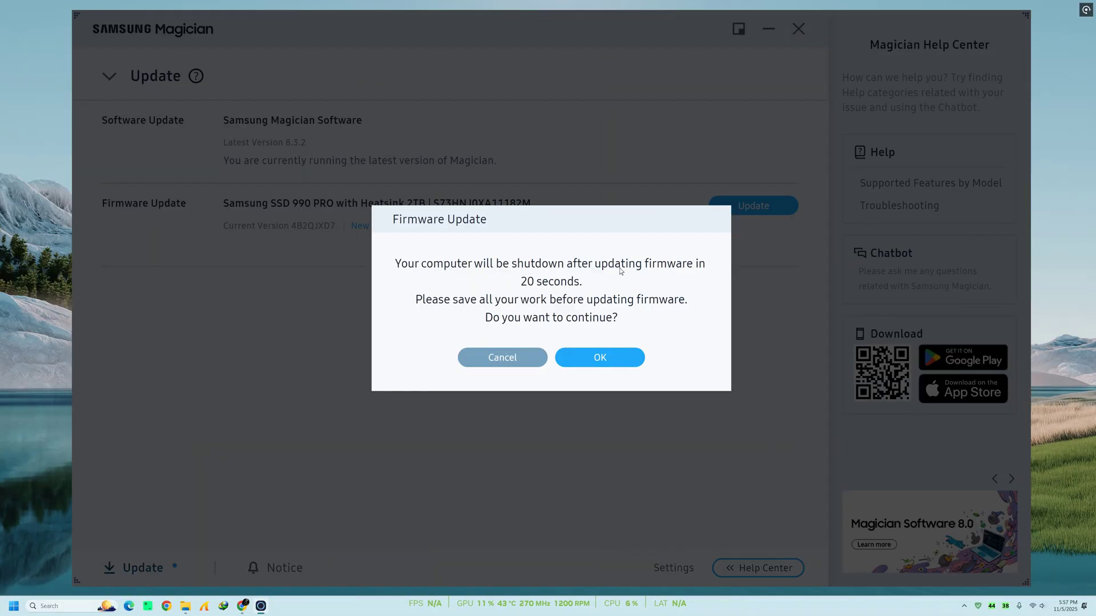
left_click(586, 361)
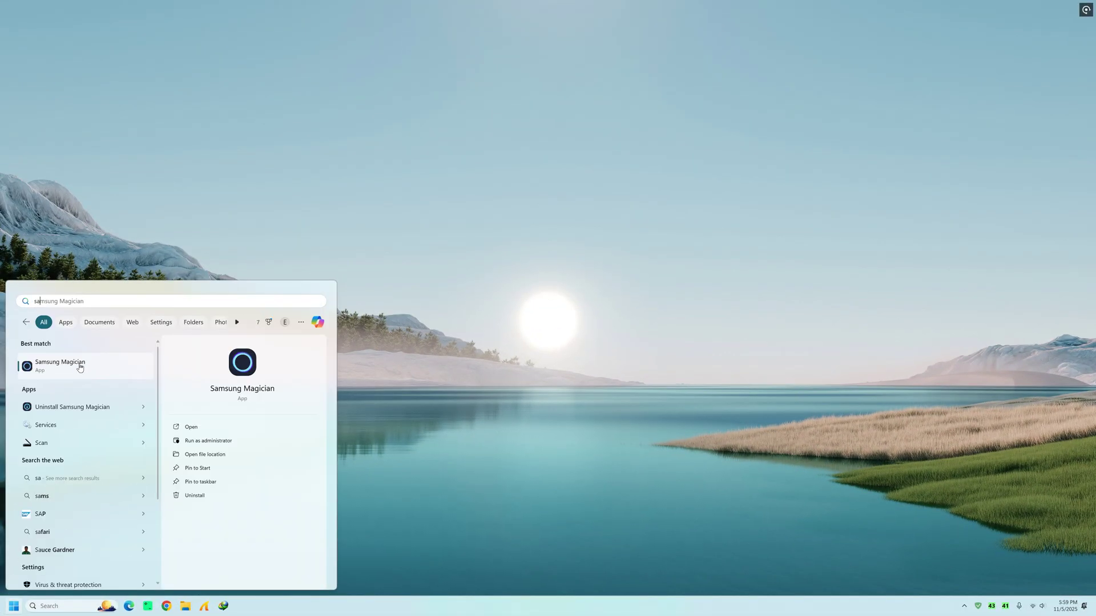
Relaunch Magician, confirm the 990 PRO runs firmware 7B2QJXD7, and close the app.
left_click(77, 367)
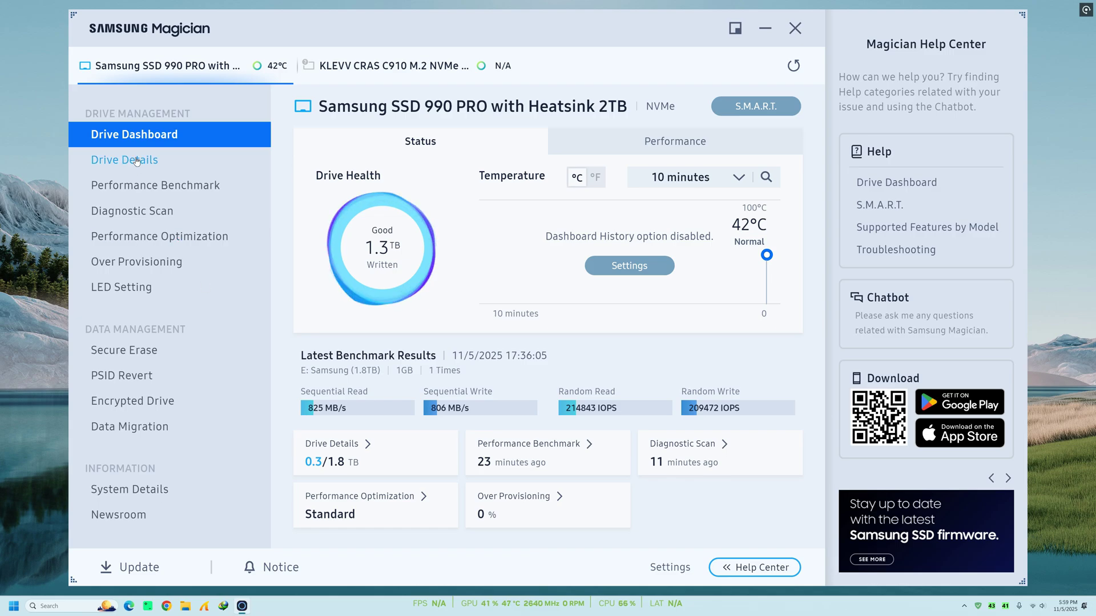
left_click(138, 162)
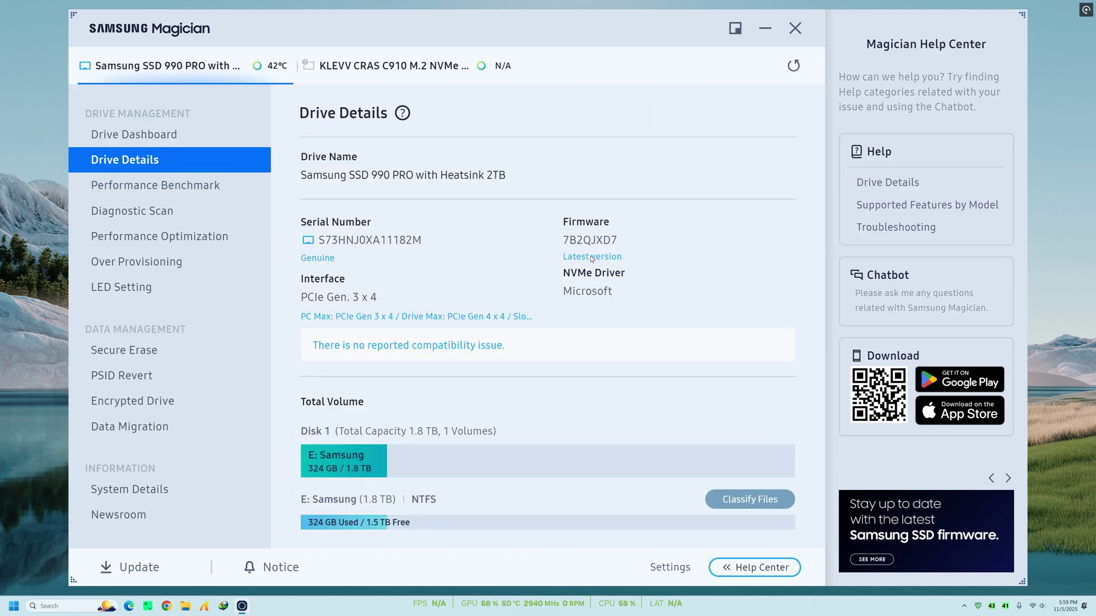
left_click(160, 569)
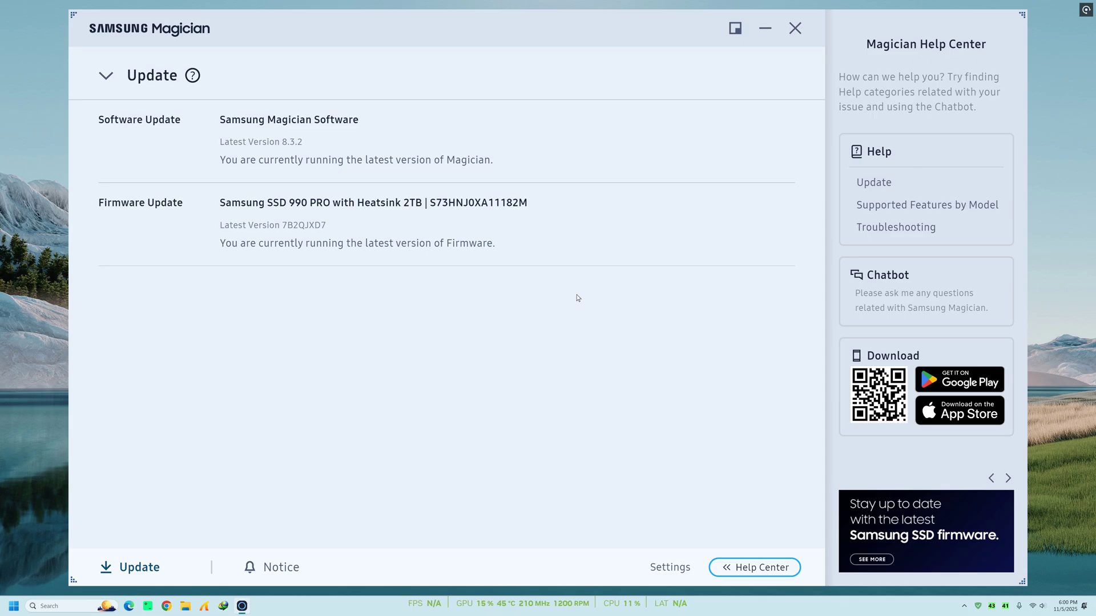
left_click(796, 29)
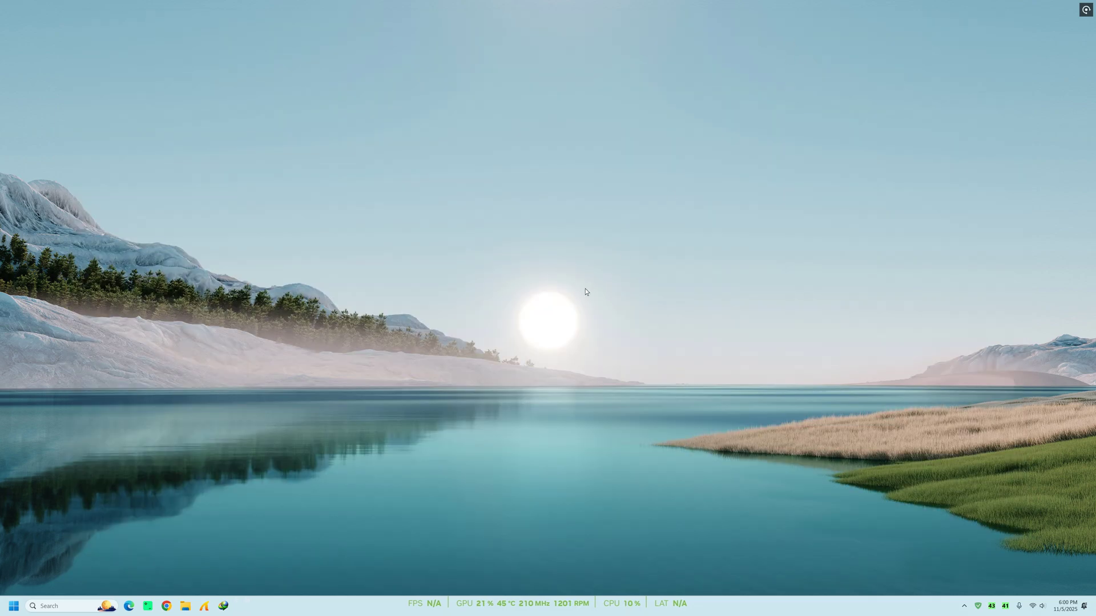